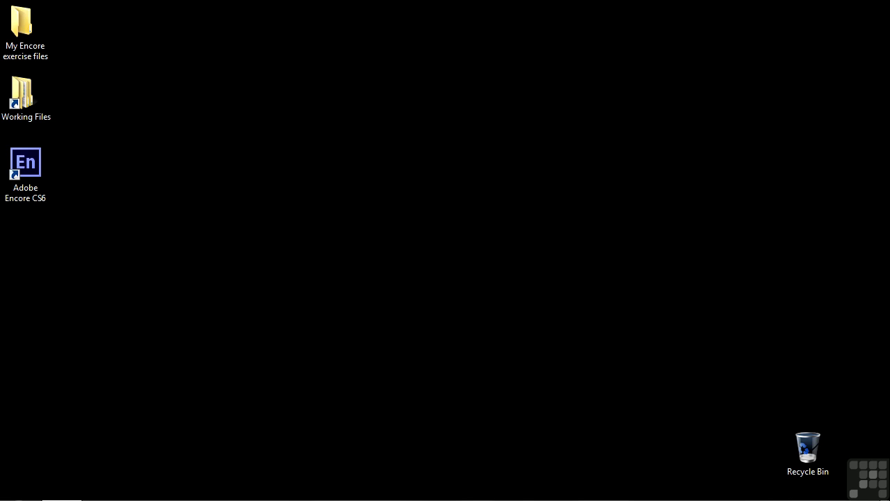
Step: Open 1303-subtitle audio links.ncor from Working Files > Encore projects
double_click(47, 108)
double_click(357, 180)
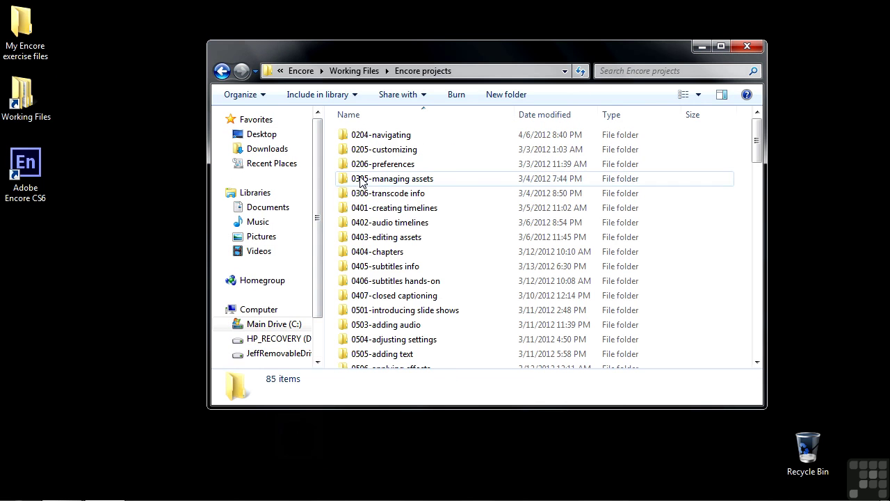
left_click(759, 228)
left_click_drag(760, 227, 761, 357)
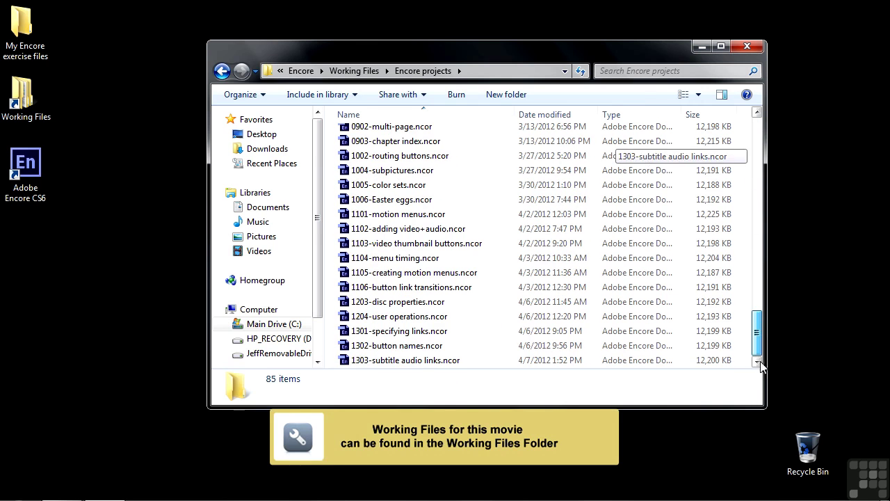
double_click(351, 360)
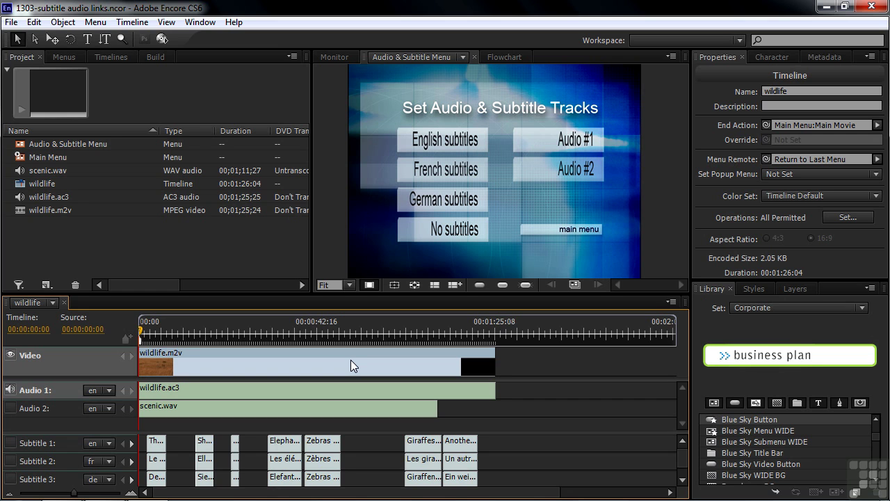
Step: Select the English subtitles button in the Audio & Subtitle Menu viewer
left_click(429, 143)
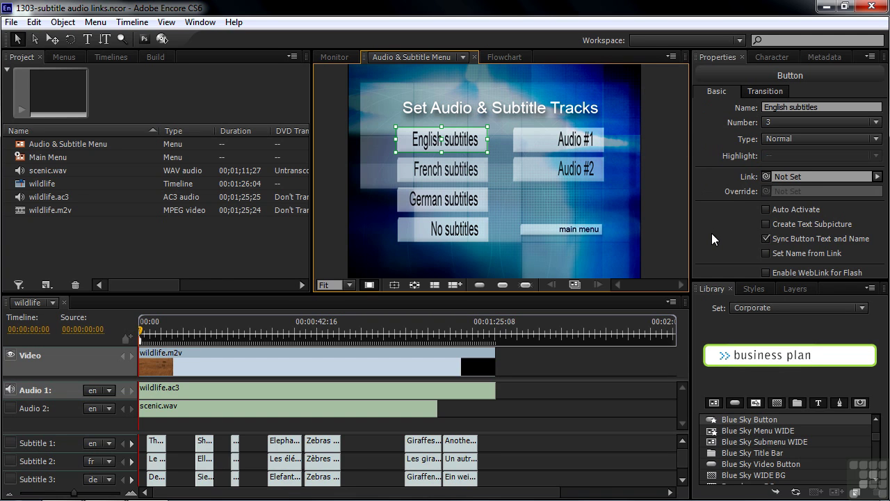
Step: Link English subtitles to Audio & Subtitle Menu:English subtitles with subtitle track 1
left_click(878, 177)
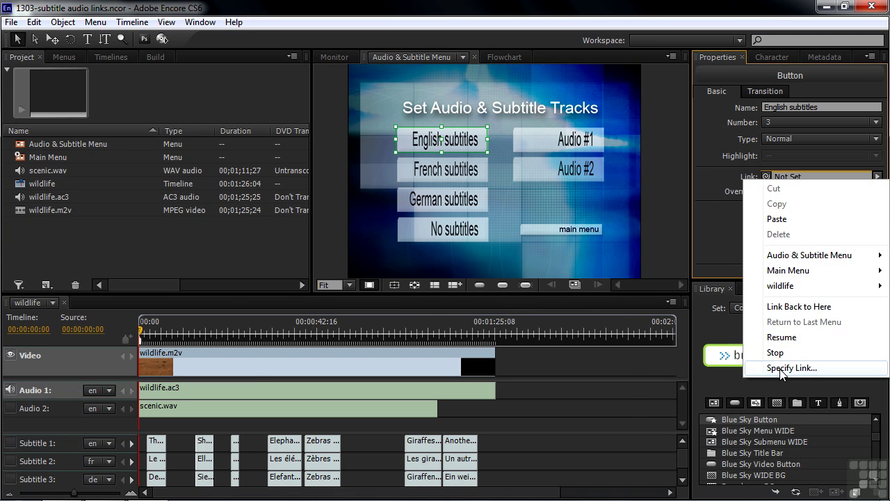
left_click(782, 369)
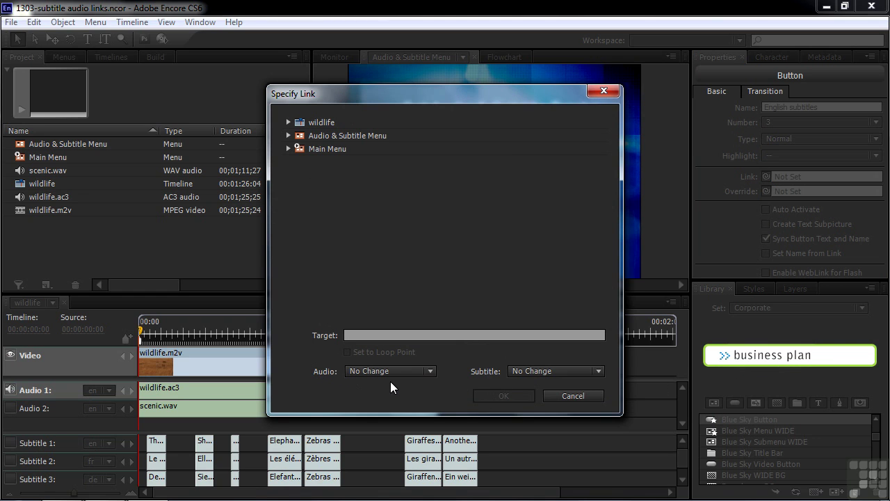
left_click(598, 371)
left_click(640, 63)
left_click(288, 136)
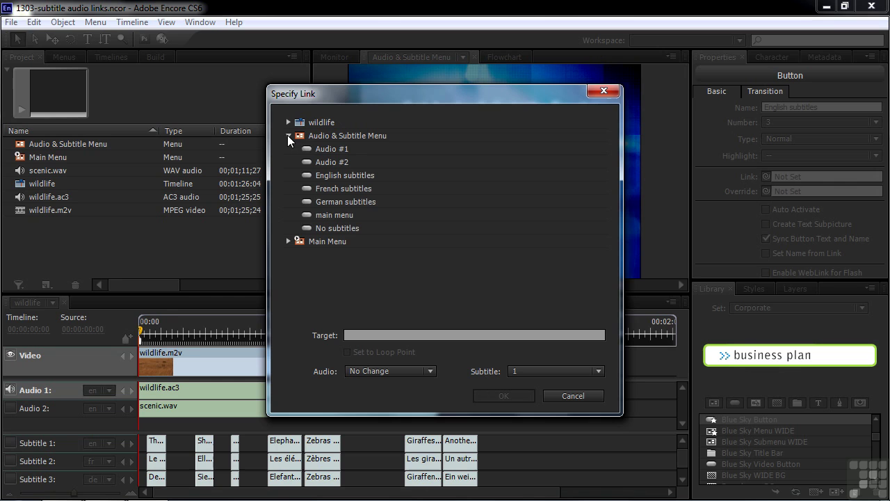
left_click(320, 175)
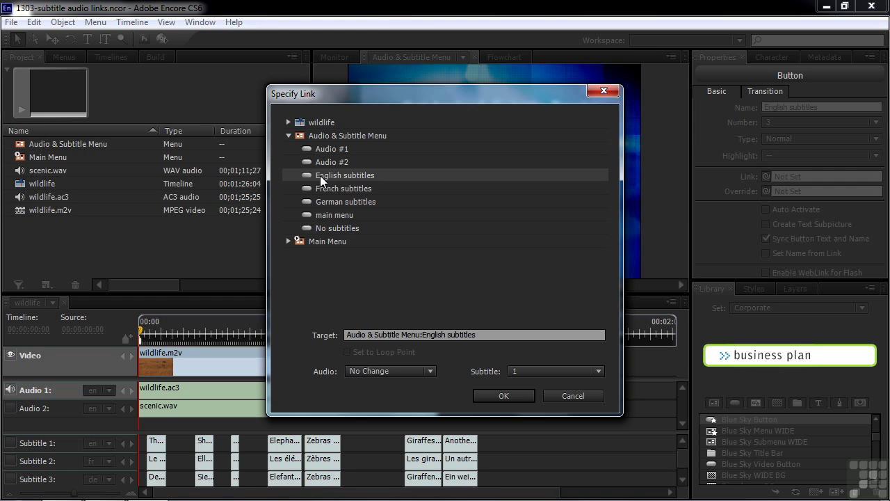
left_click(501, 395)
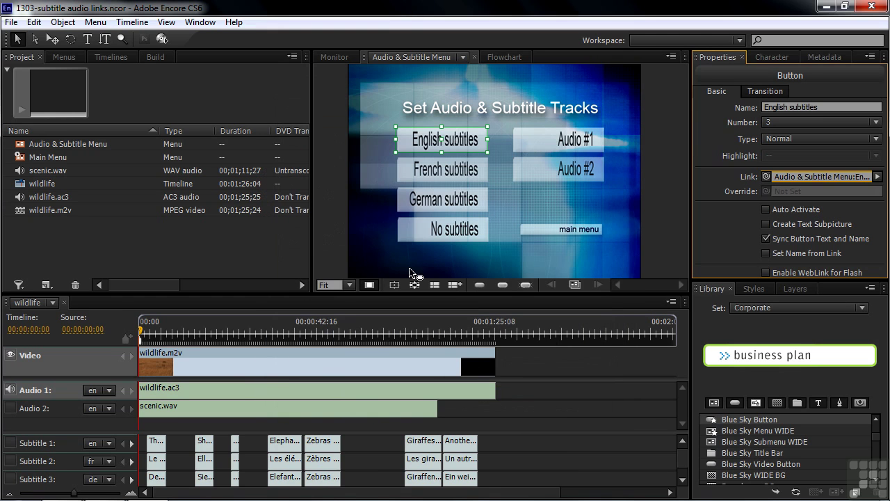
right_click(376, 257)
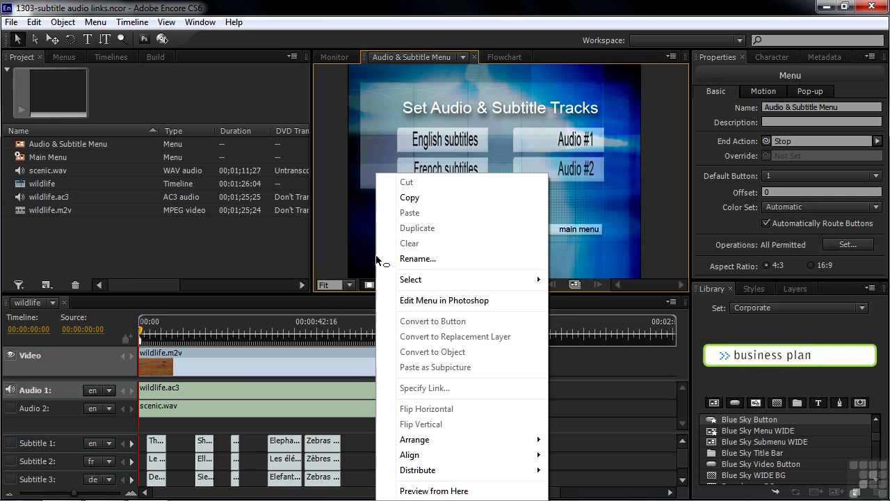
left_click(407, 491)
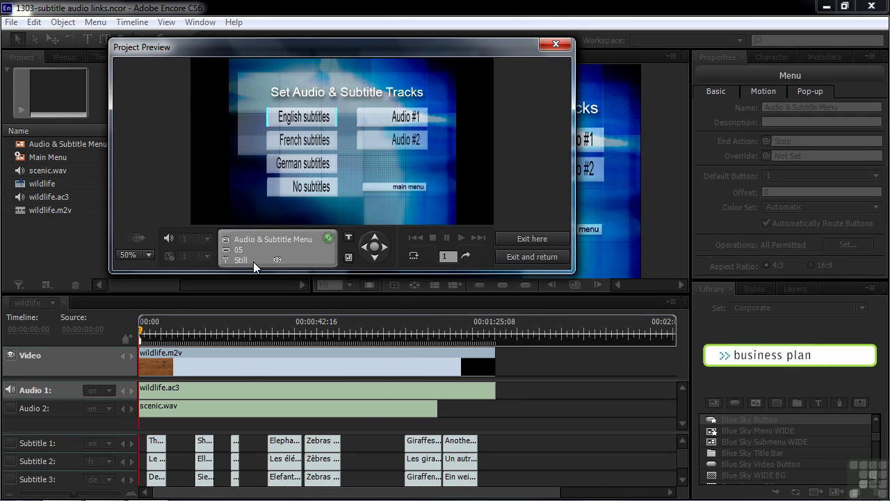
left_click(393, 189)
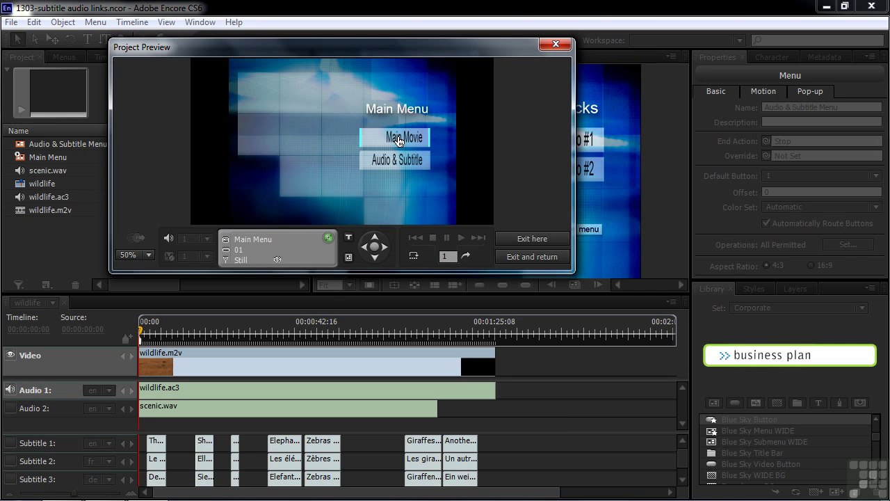
key("Return")
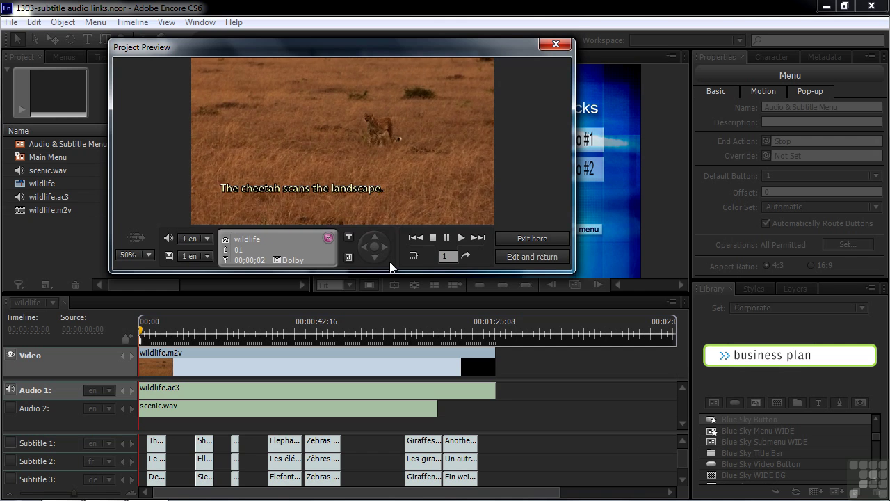
left_click(524, 257)
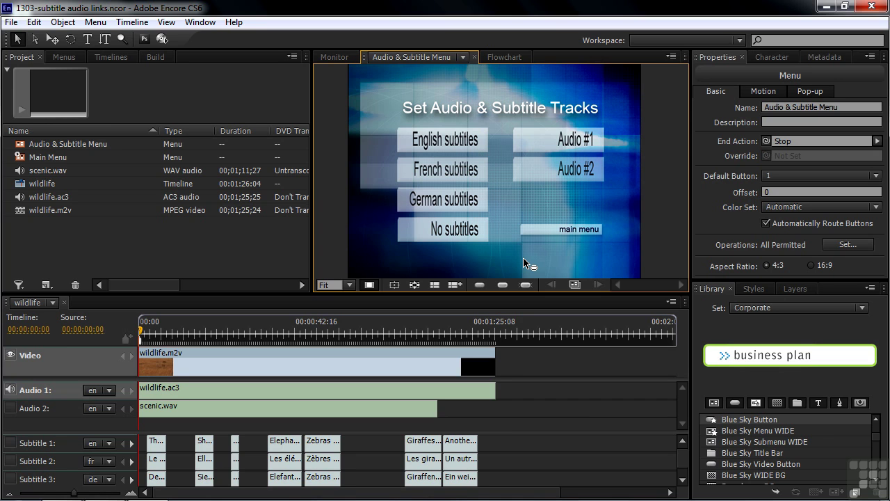
Step: Link the French subtitles button to Main Menu:Main Movie with subtitle track 2
left_click(400, 167)
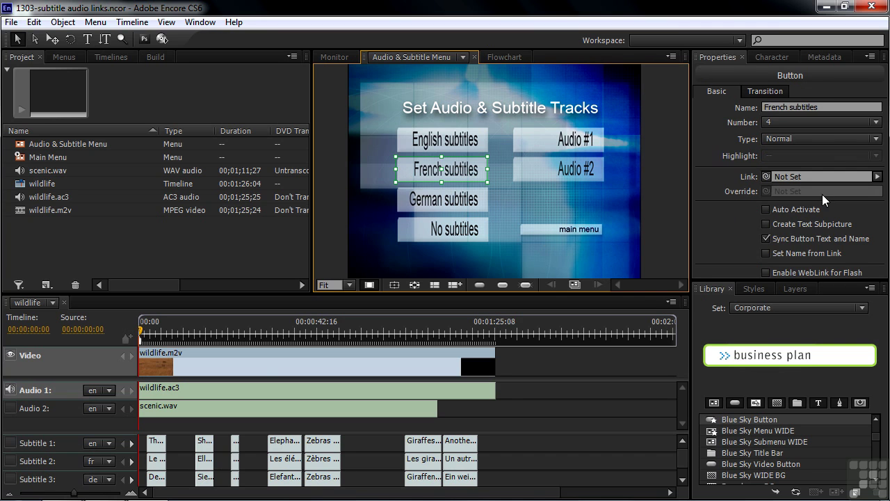
left_click(878, 177)
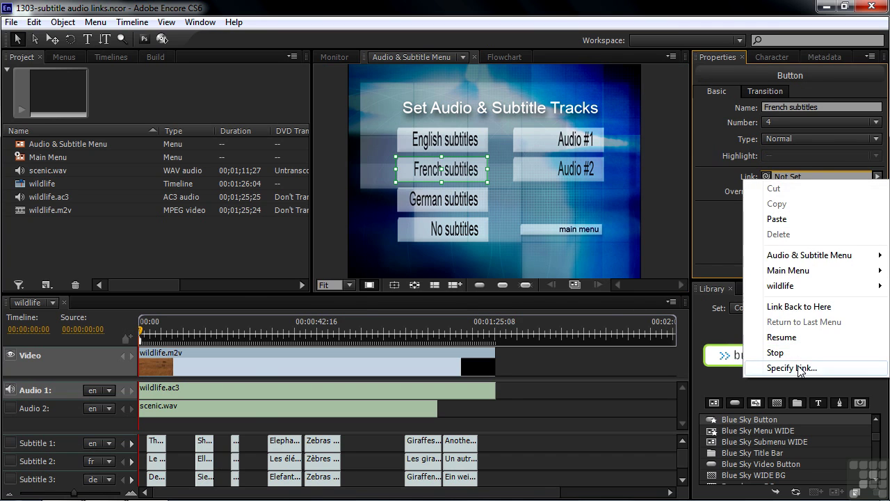
left_click(795, 367)
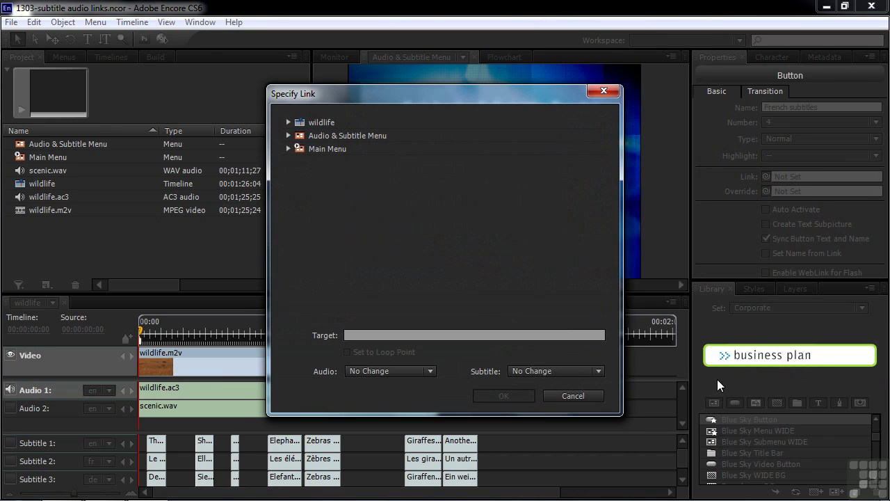
left_click(599, 371)
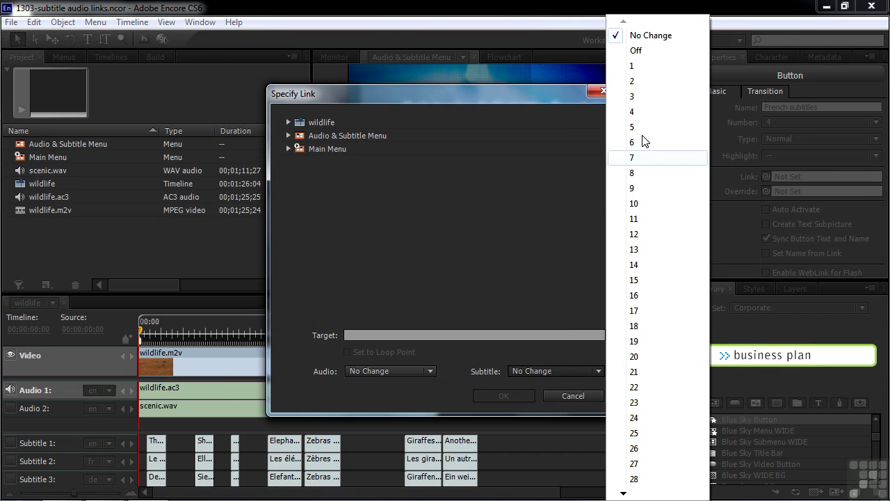
left_click(633, 81)
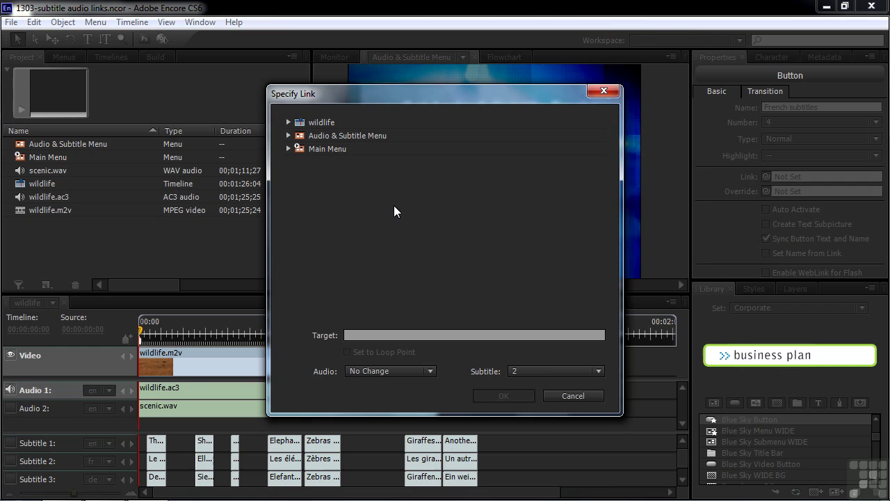
left_click(289, 149)
left_click(323, 164)
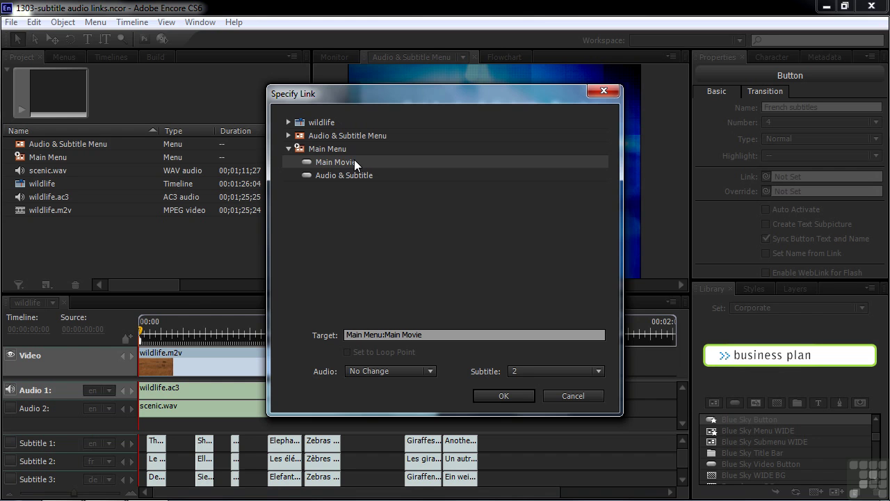
left_click(499, 394)
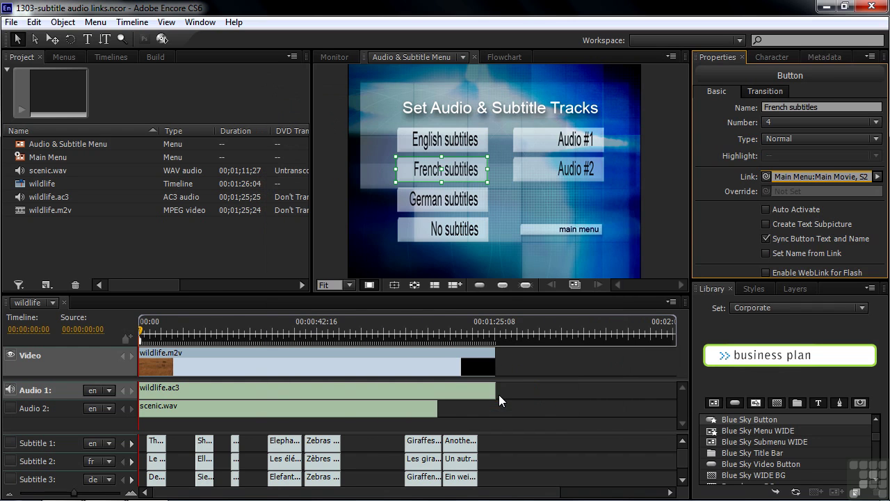
Step: Preview the disc from this menu and play the movie via the French subtitles button
right_click(498, 256)
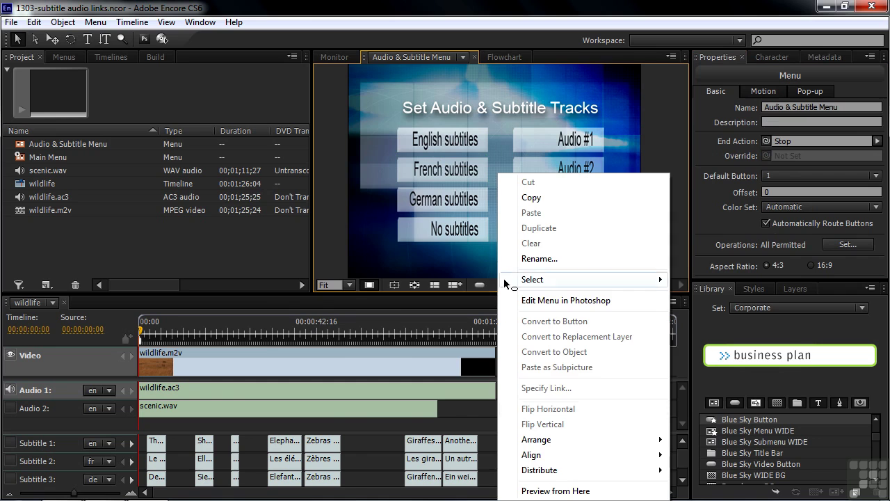
left_click(542, 491)
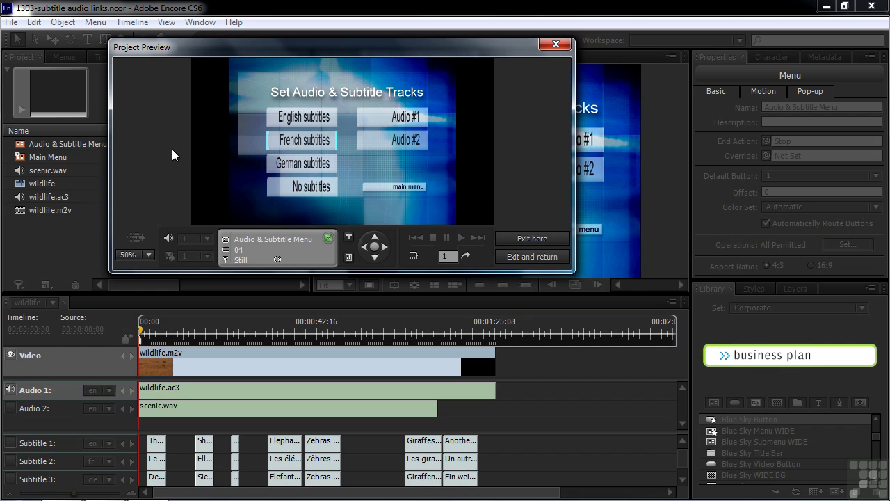
left_click(375, 249)
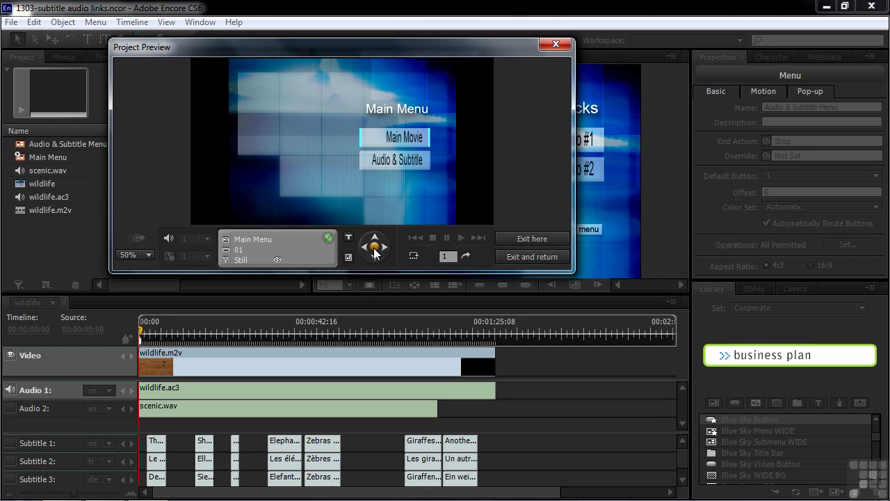
left_click(375, 248)
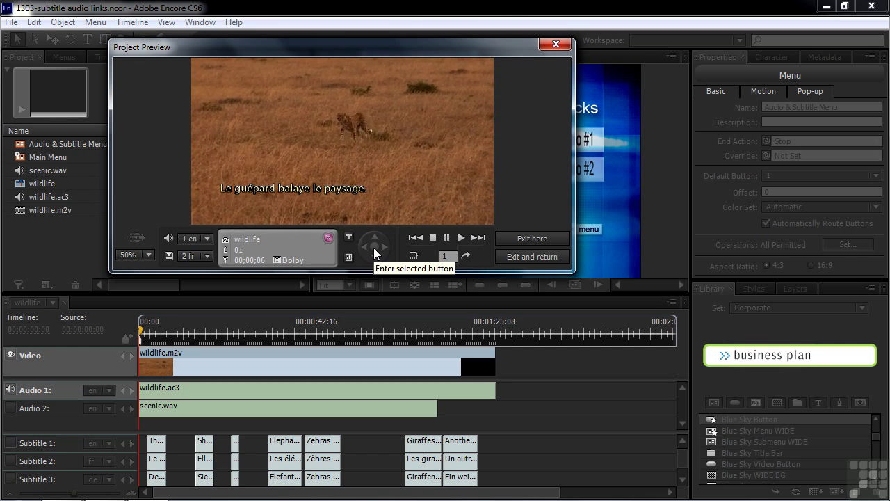
Step: Navigate through Audio & Subtitle and Main Menu, play Main Movie, then exit the preview
left_click(412, 258)
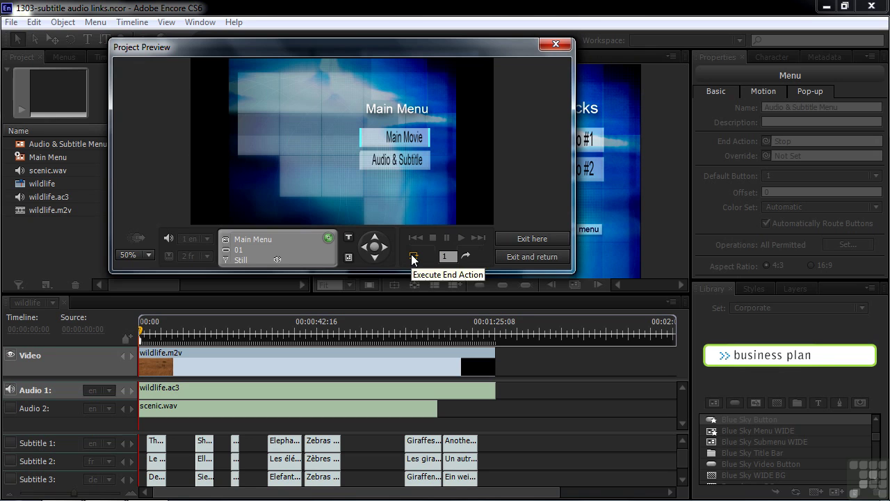
left_click(395, 163)
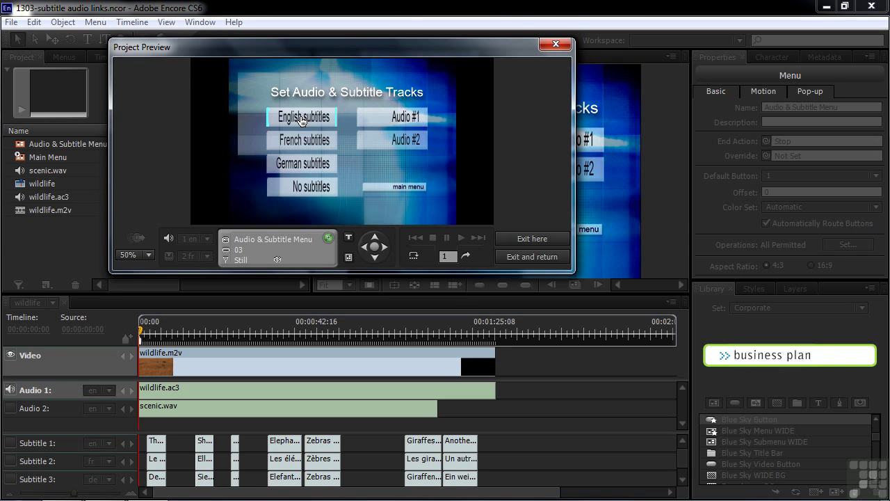
left_click(395, 186)
left_click(394, 143)
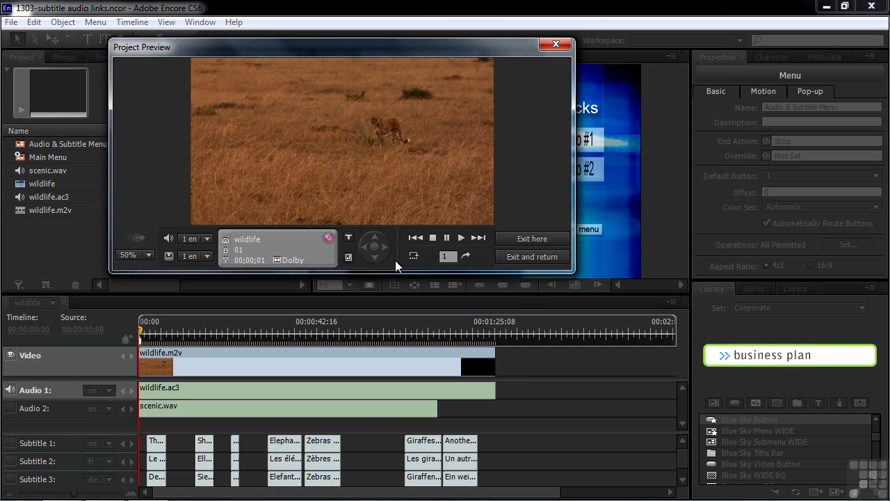
left_click(509, 256)
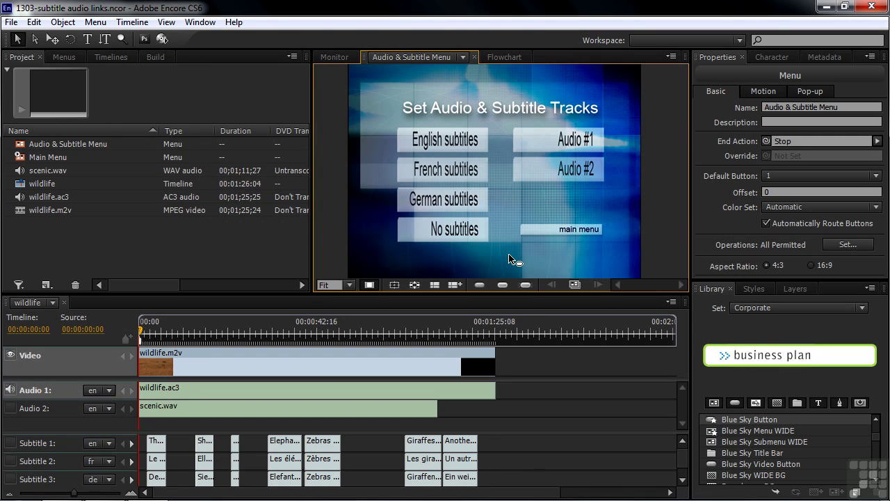
Step: Point the German subtitles button's link at the wildlife timeline and list subtitle track choices
left_click(435, 204)
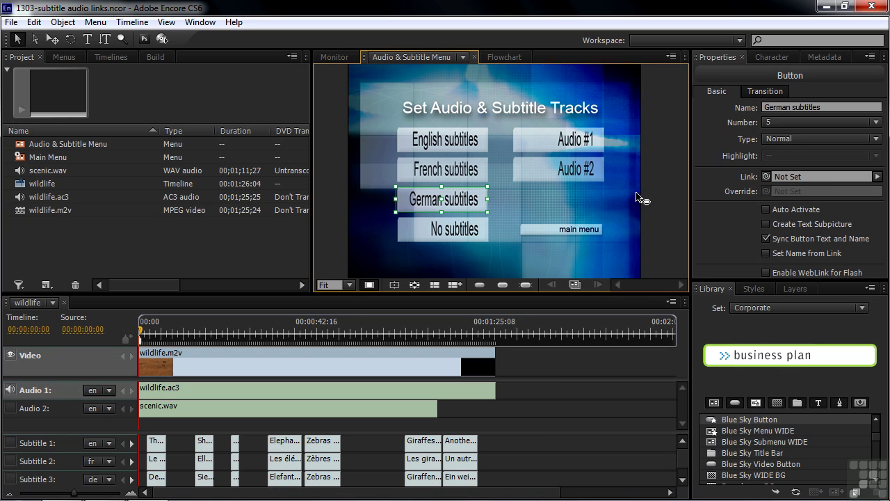
left_click(879, 178)
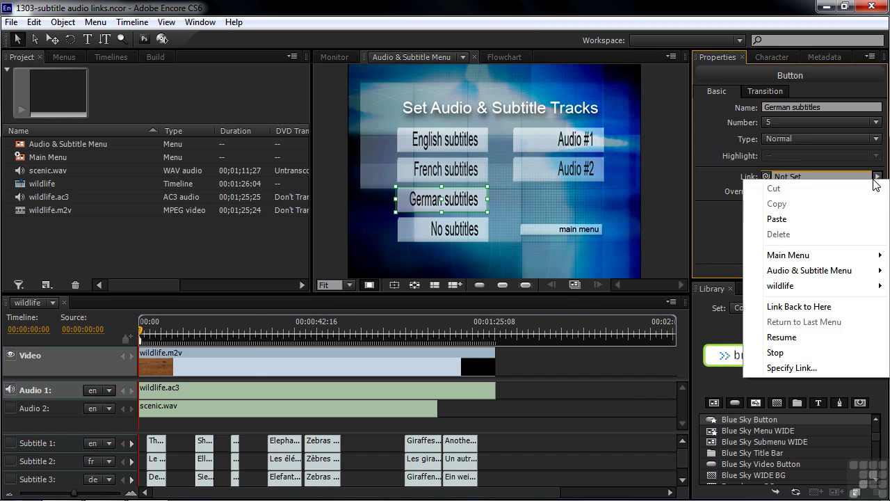
left_click(792, 367)
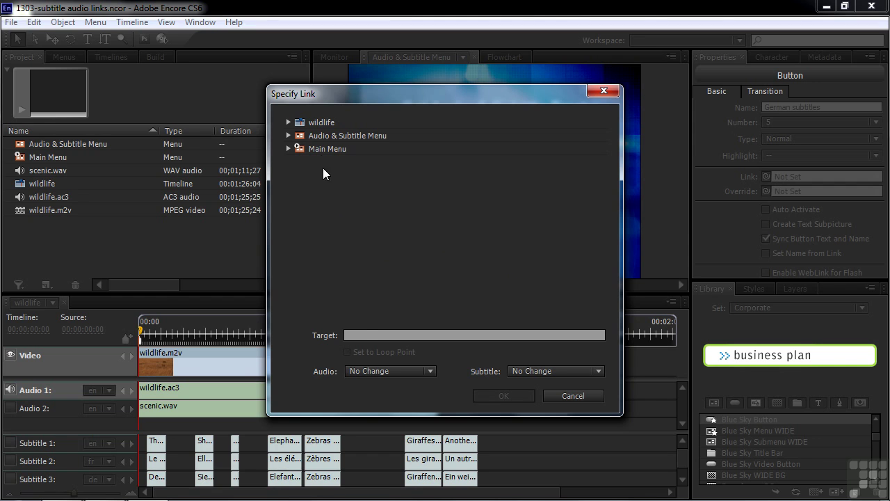
left_click(320, 122)
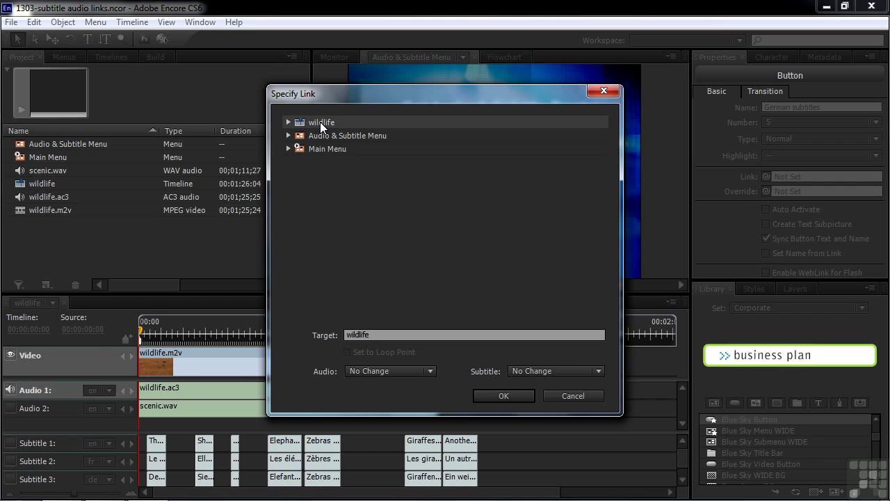
left_click(597, 371)
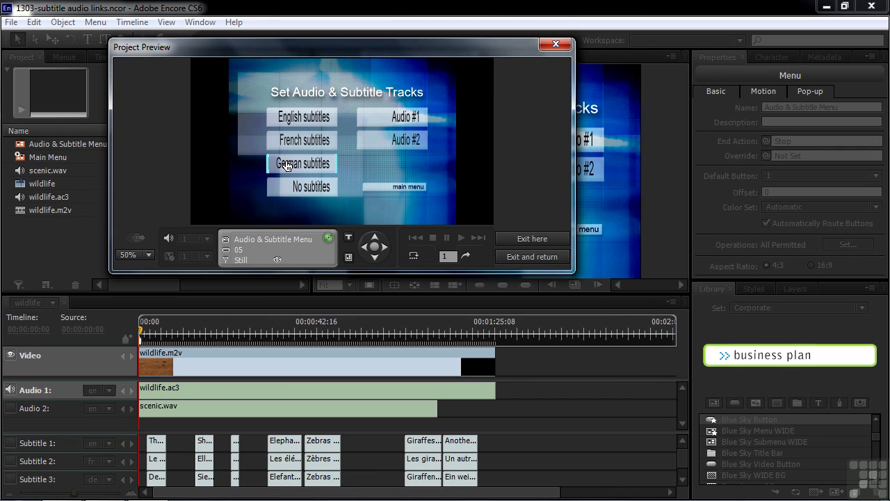
Step: Test the German subtitles button in the preview, then close the preview
left_click(287, 165)
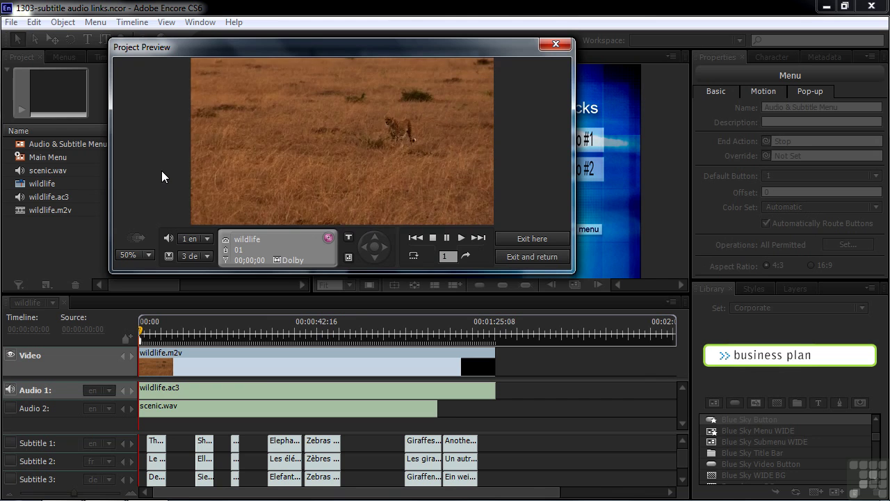
left_click(534, 257)
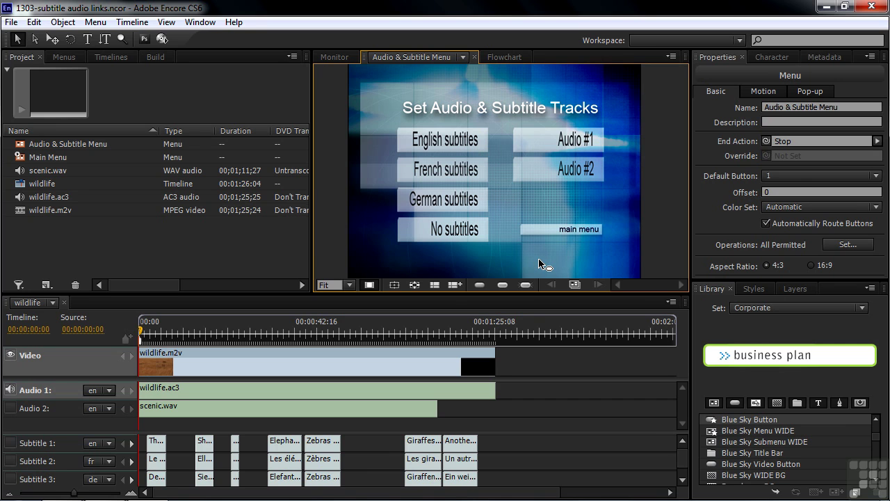
Step: Link the No subtitles button to Main Menu:Main Movie with subtitles Off
left_click(423, 233)
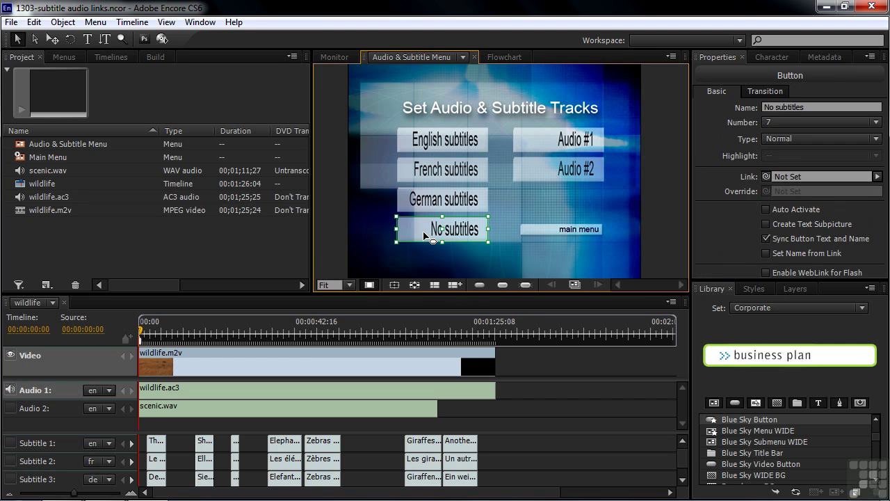
left_click(878, 178)
left_click(798, 368)
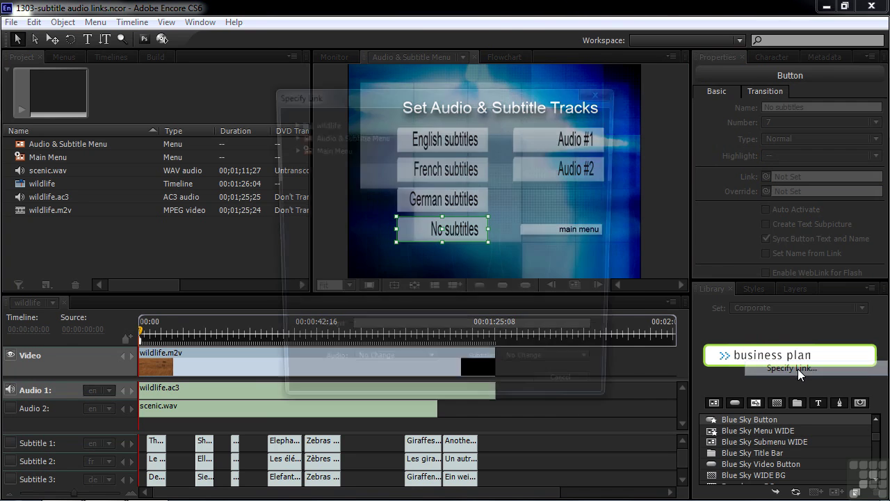
left_click(598, 372)
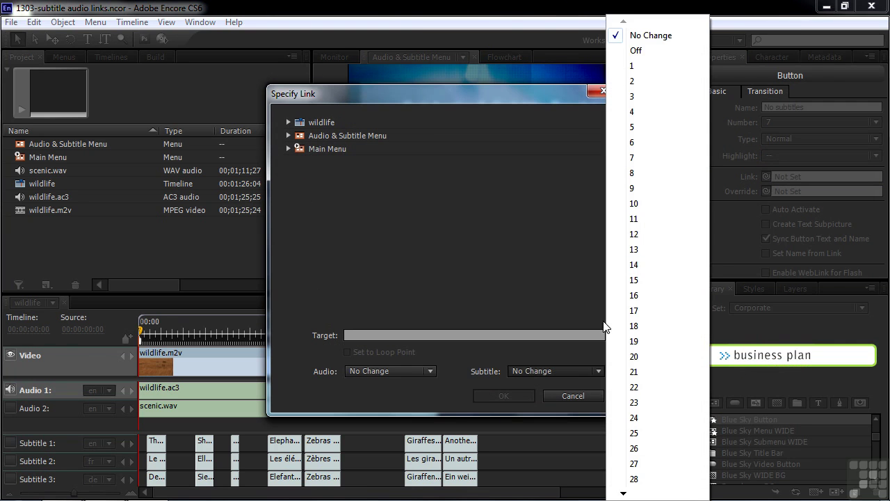
left_click(644, 52)
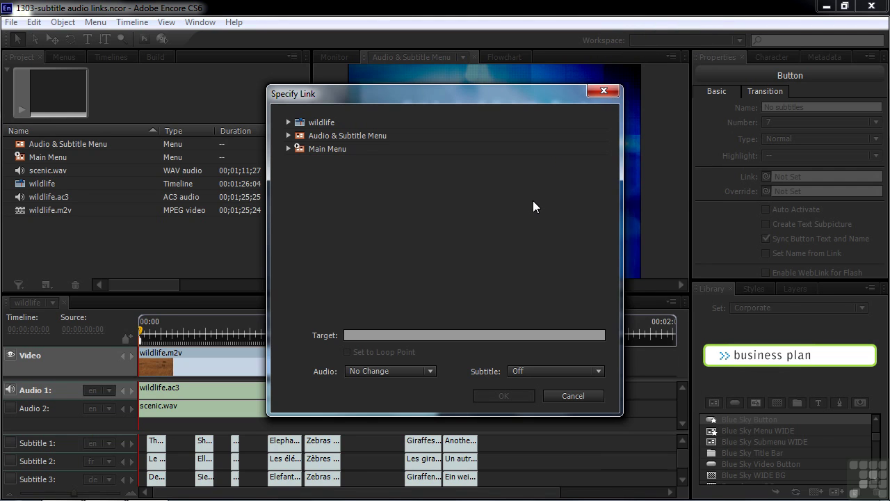
left_click(288, 149)
left_click(331, 163)
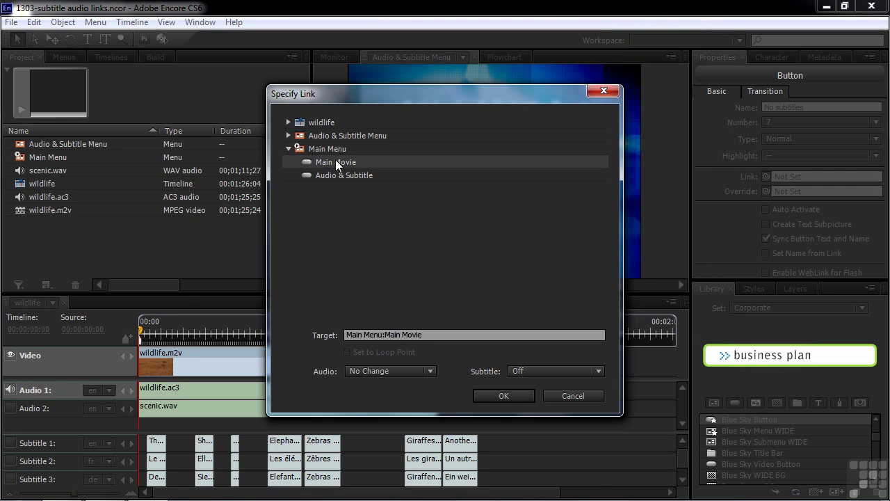
left_click(509, 396)
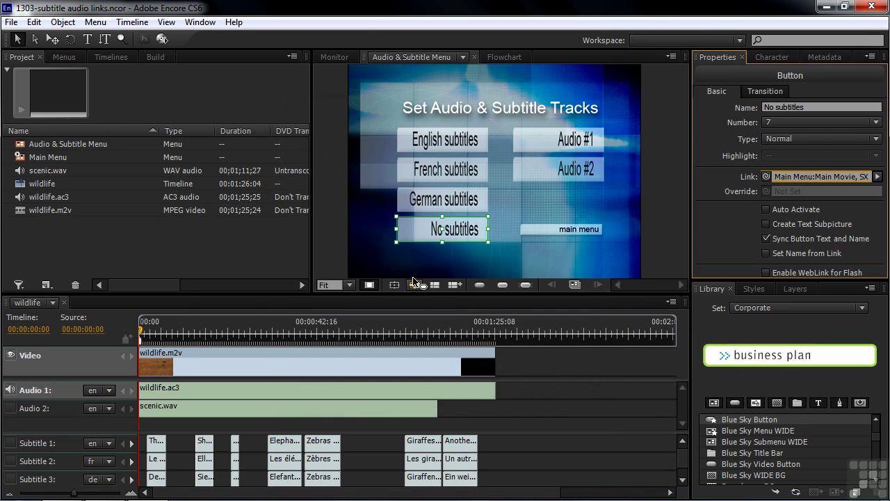
right_click(366, 252)
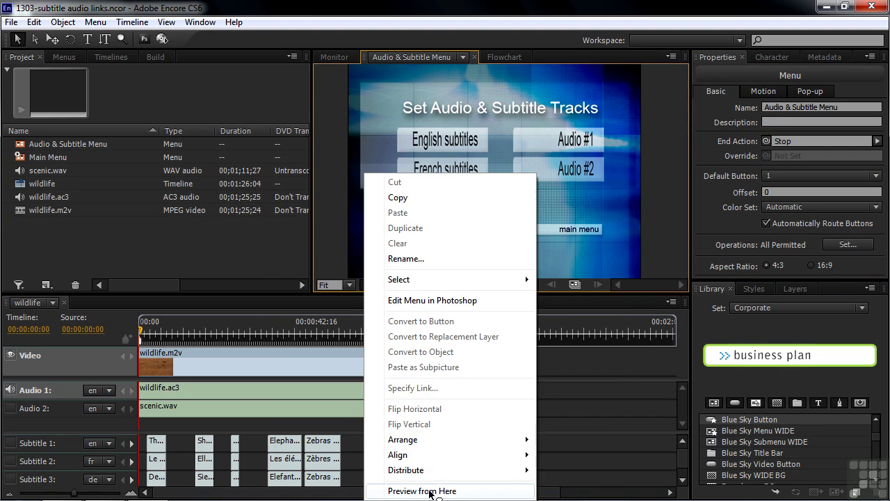
left_click(453, 490)
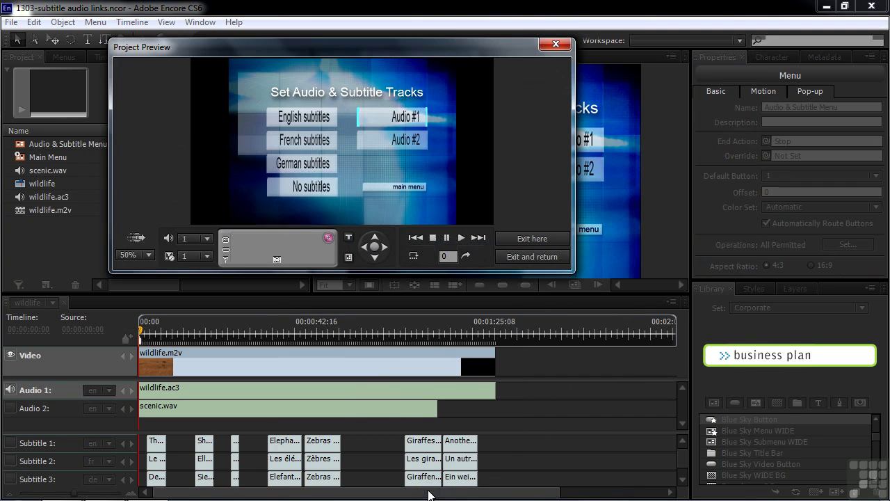
left_click(302, 166)
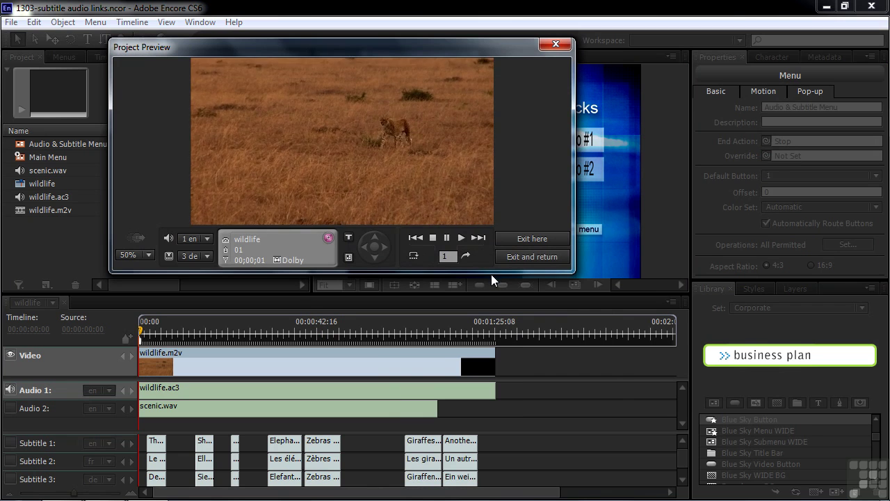
left_click(414, 257)
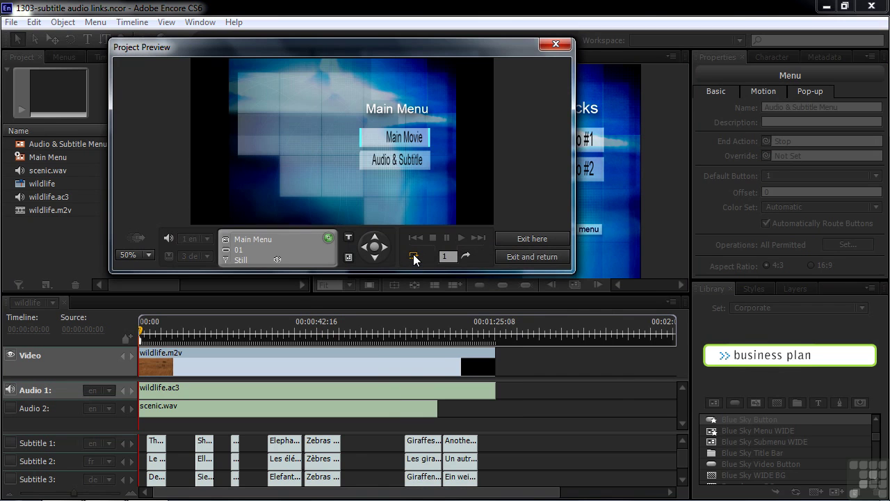
left_click(398, 163)
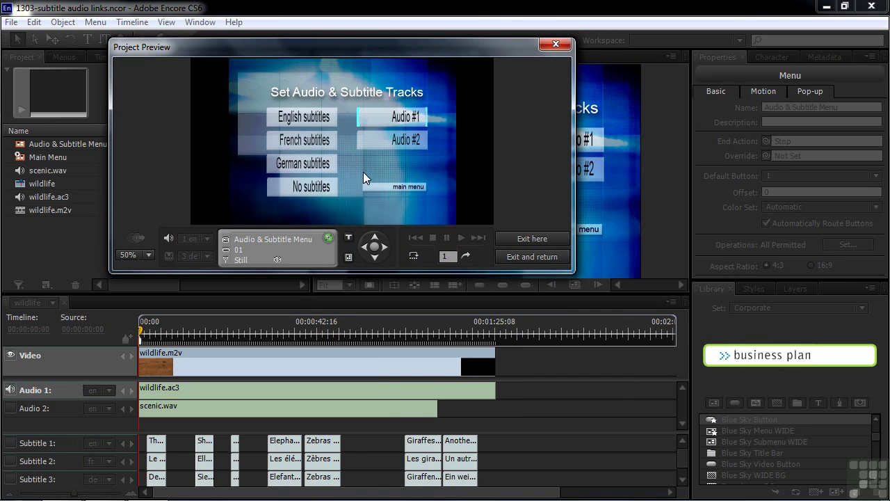
left_click(307, 190)
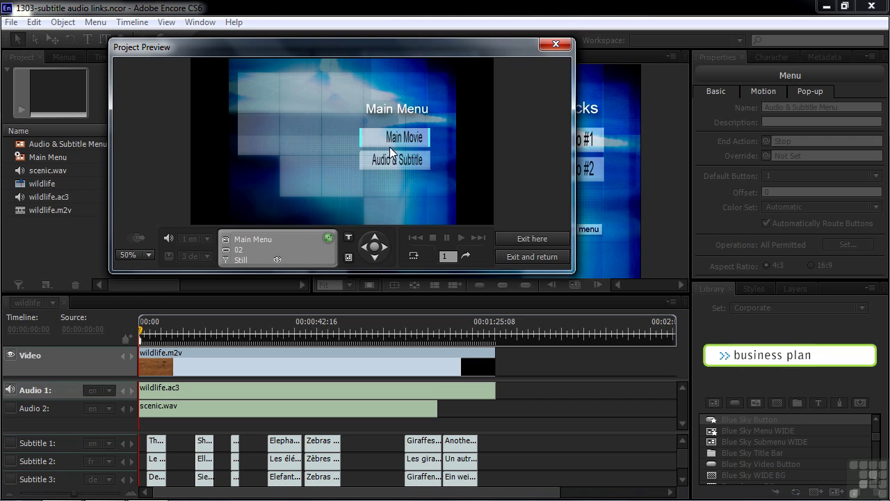
left_click(395, 138)
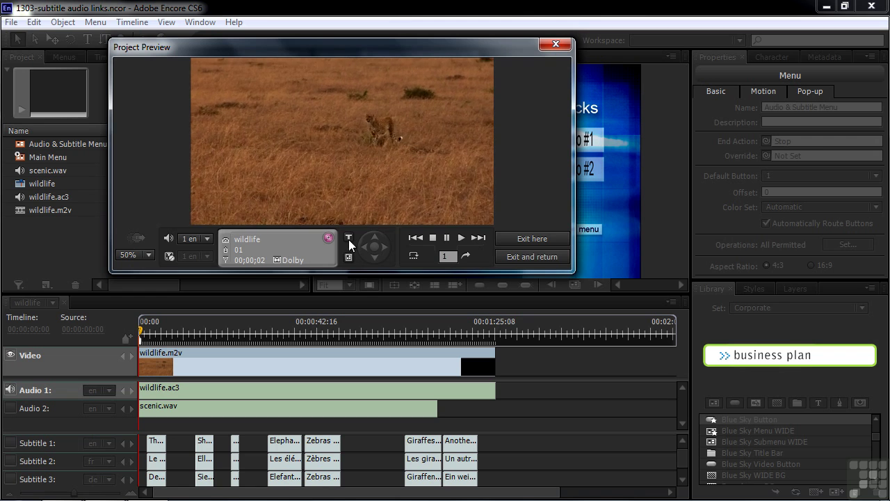
left_click(530, 256)
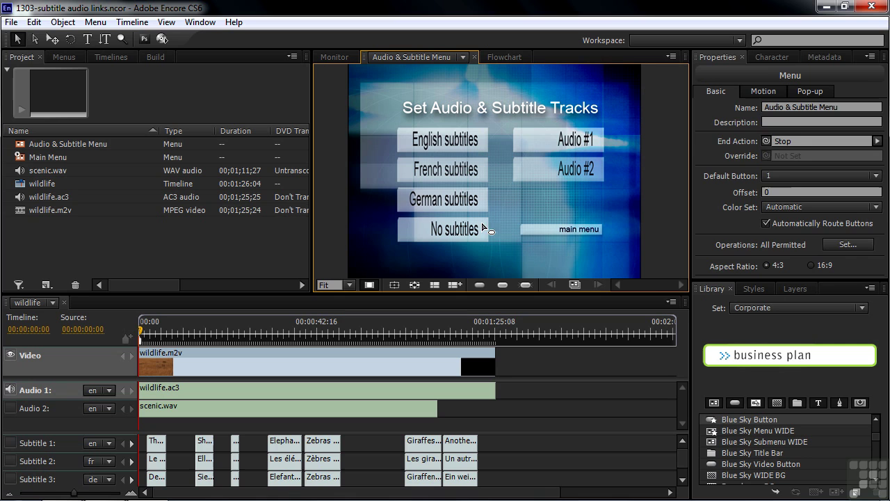
Step: Select the Audio #1 button in the menu viewer
left_click(546, 142)
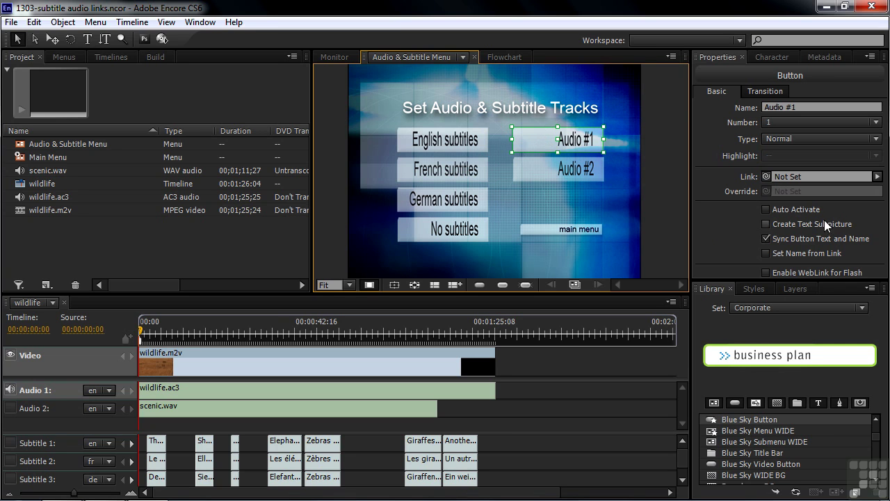
Step: Link Audio #1 to Main Menu:Main Movie with audio track 1
left_click(880, 177)
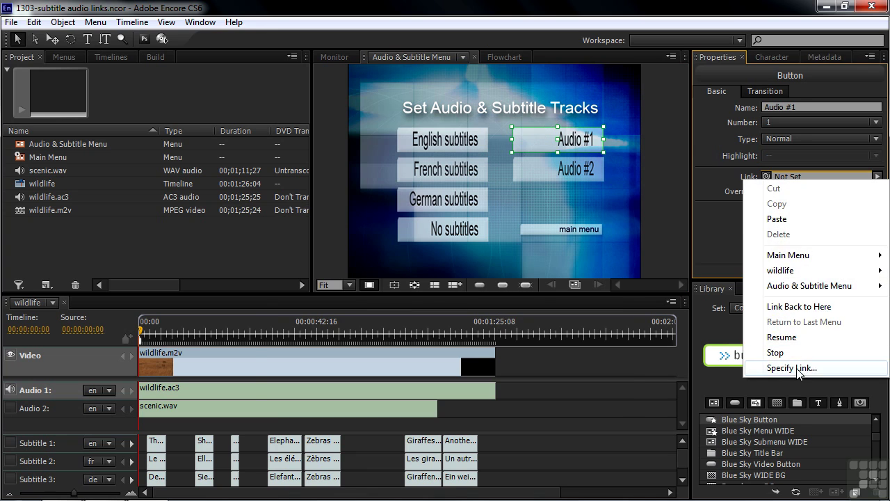
left_click(795, 368)
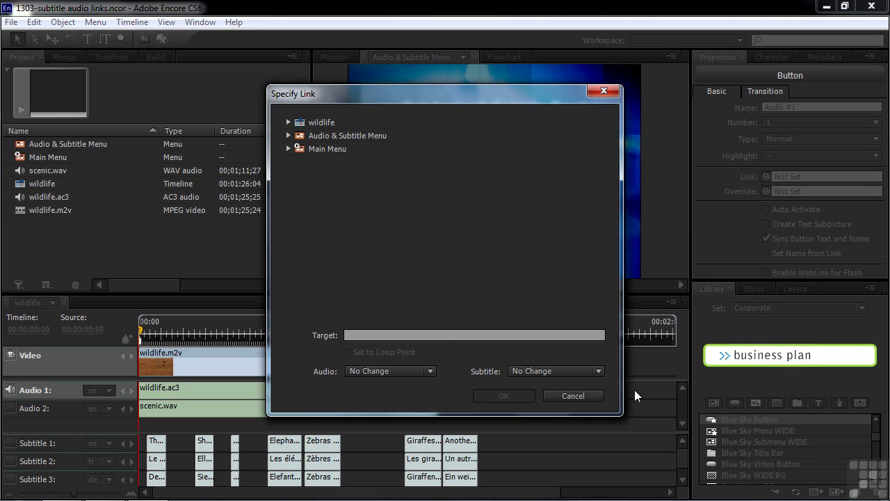
left_click(430, 371)
left_click(377, 245)
left_click(288, 149)
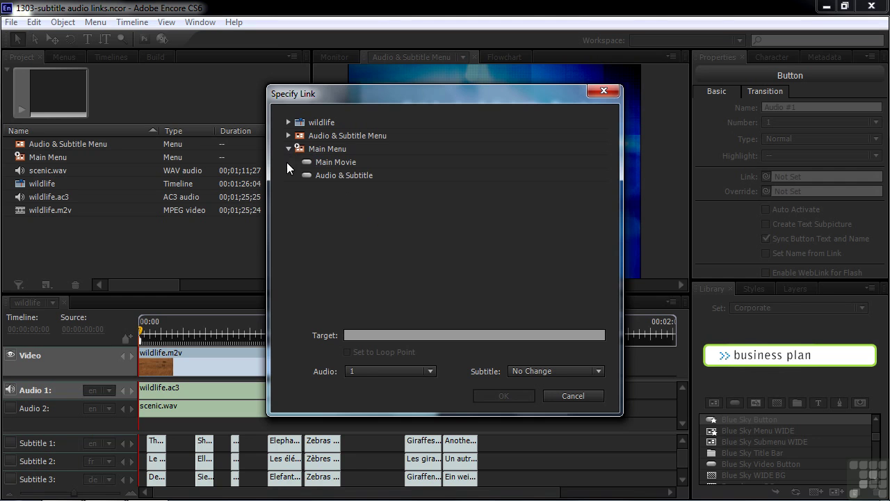
left_click(326, 162)
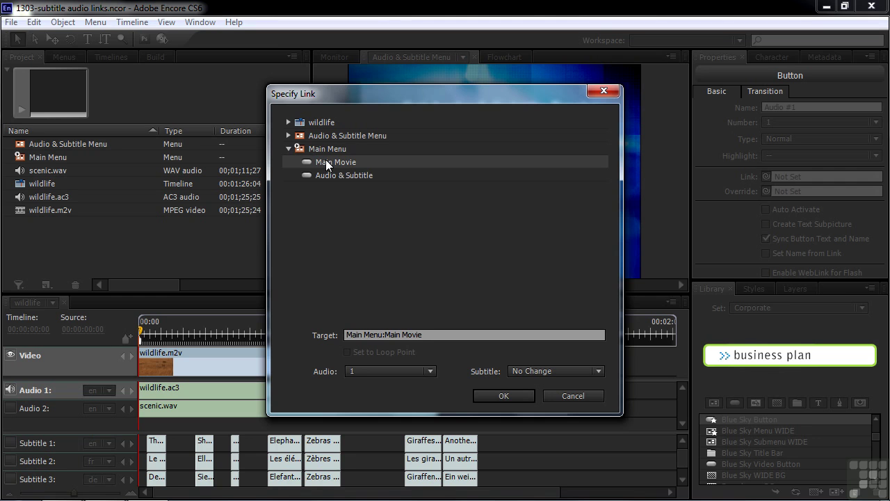
left_click(497, 393)
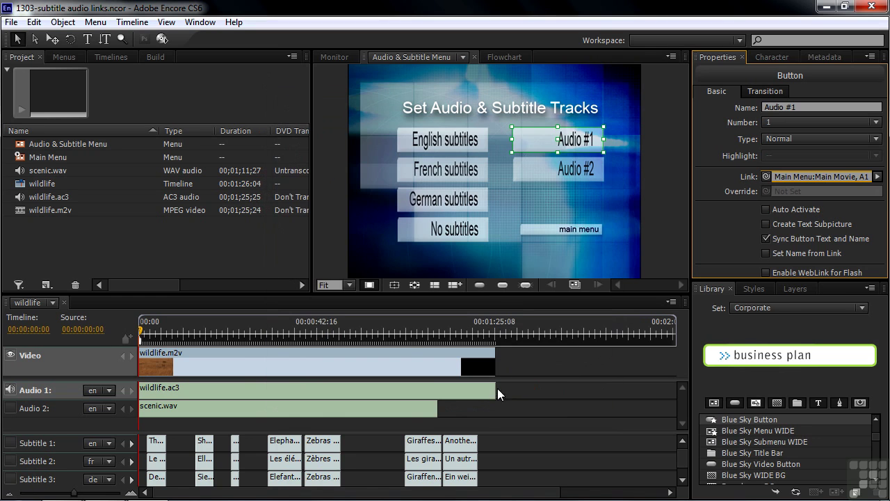
Step: Link the Audio #2 button to the wildlife timeline with audio track 2 via Specify Link
left_click(540, 174)
left_click(878, 176)
left_click(773, 372)
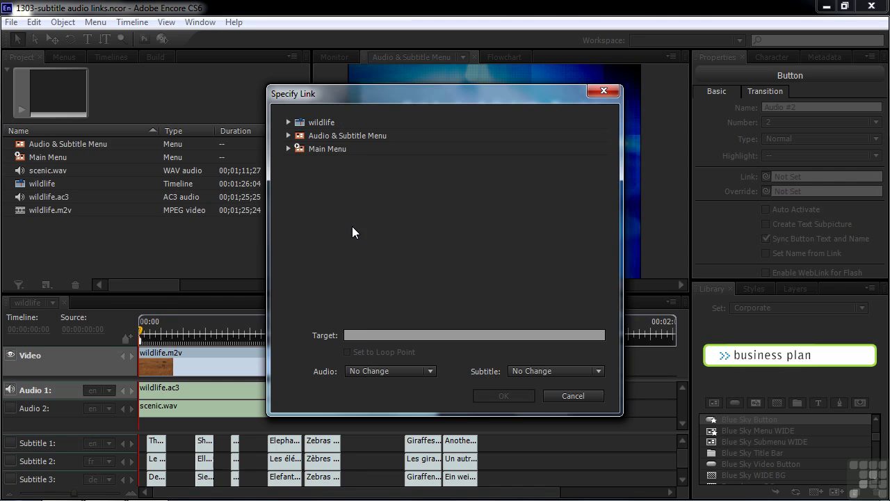
left_click(322, 122)
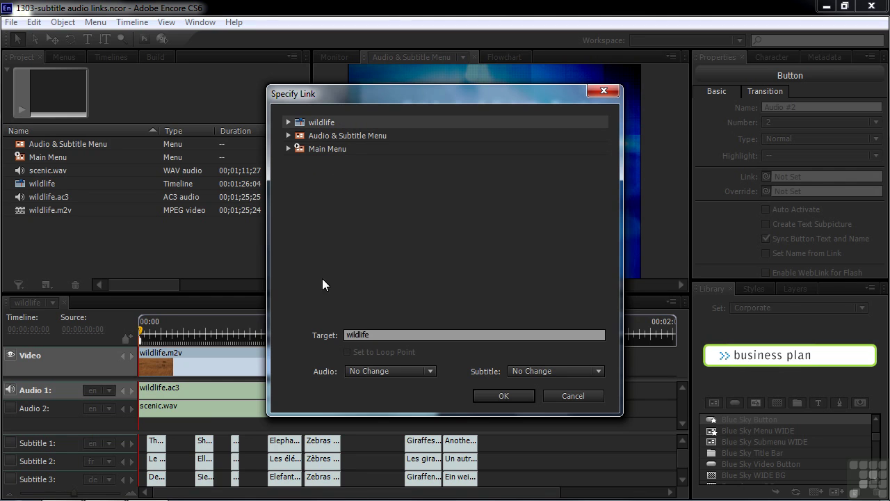
left_click(431, 371)
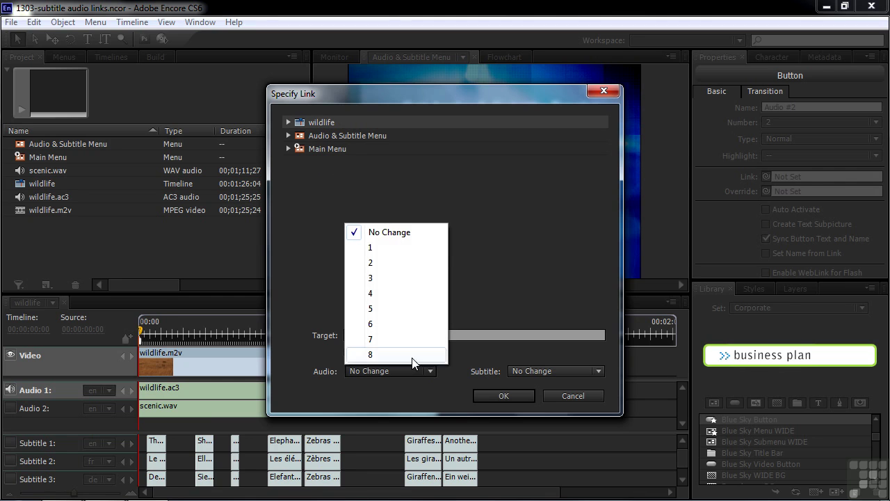
left_click(370, 264)
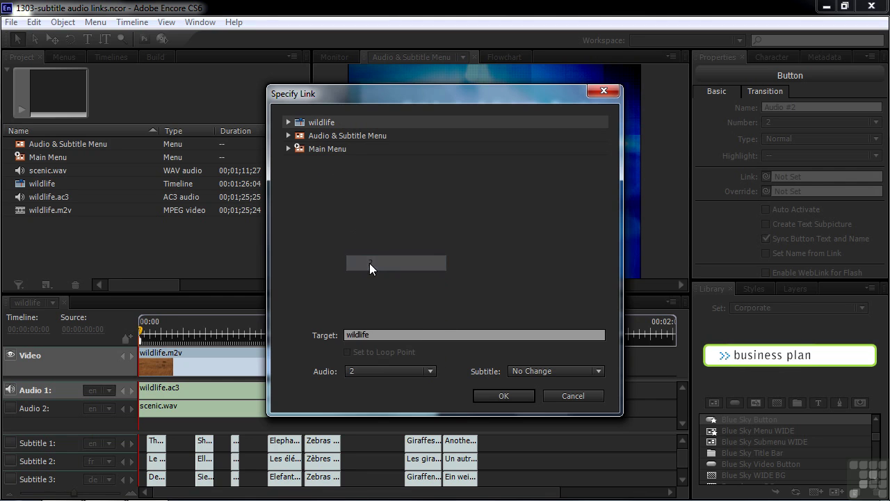
left_click(493, 396)
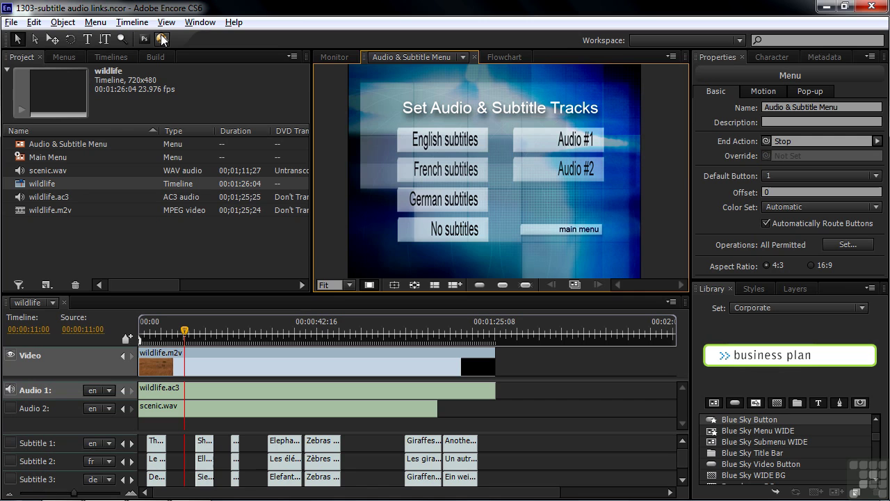
Step: In Project Preview, test the Audio #2 button, which plays wildlife on audio track 2
left_click(162, 39)
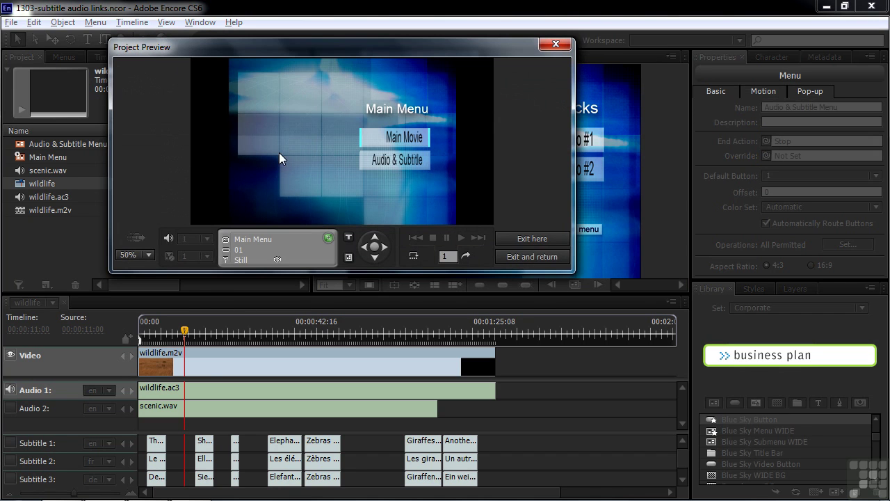
left_click(383, 163)
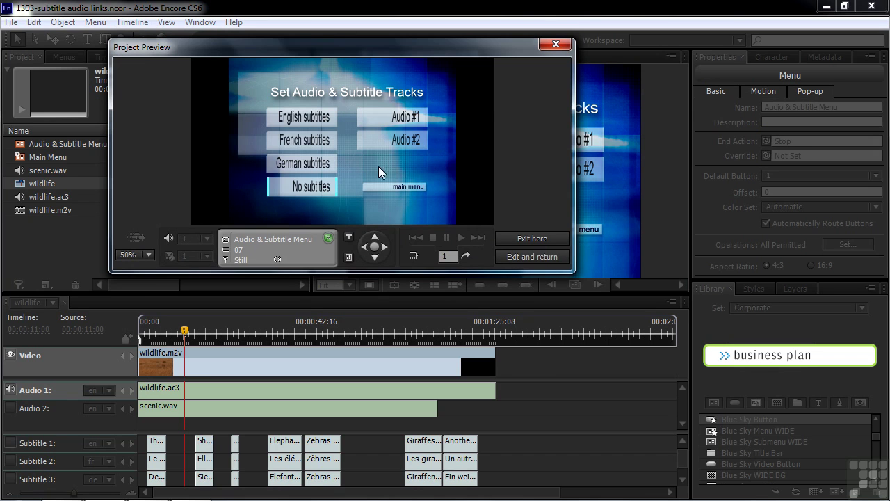
left_click(394, 138)
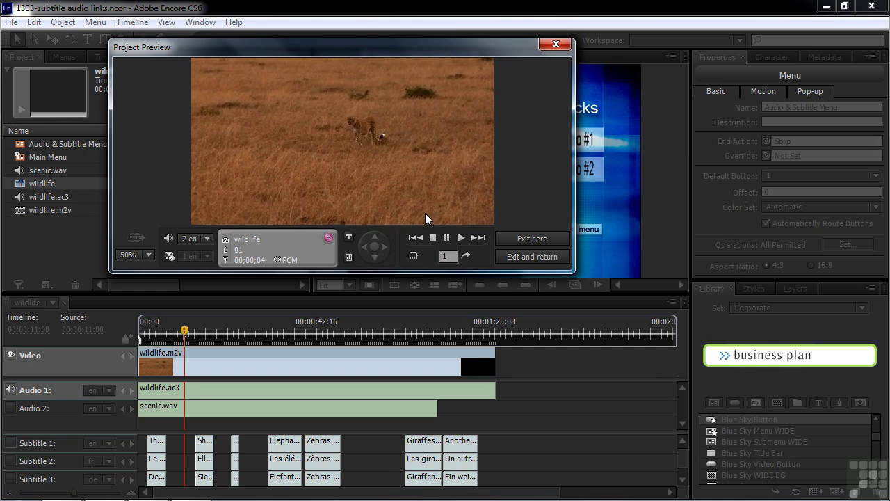
left_click(414, 257)
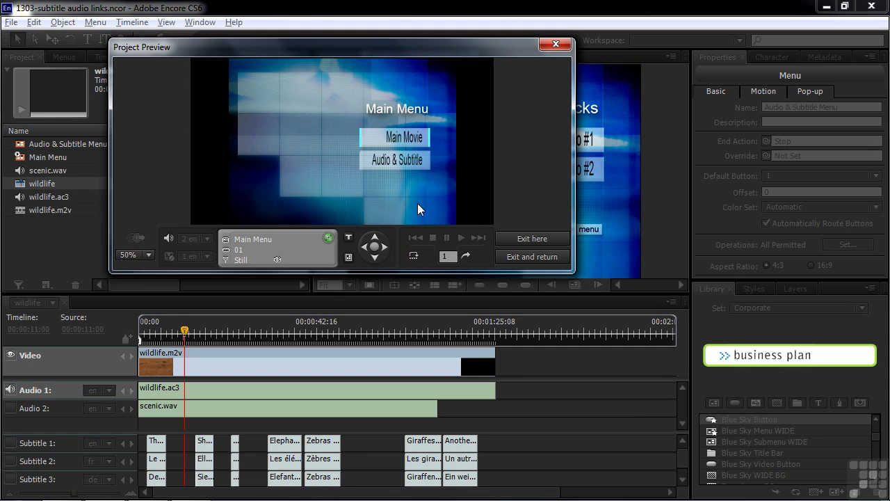
Step: Test the Audio #1 button by playing the main movie on audio track 1
left_click(382, 166)
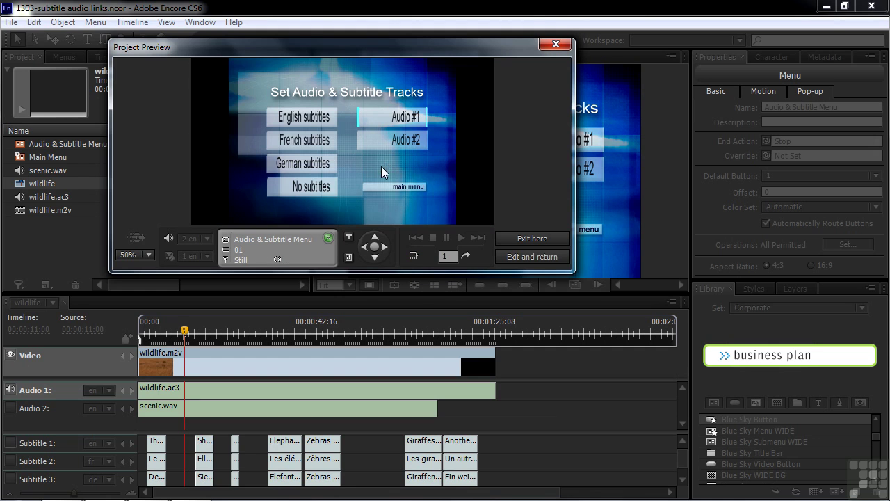
left_click(388, 119)
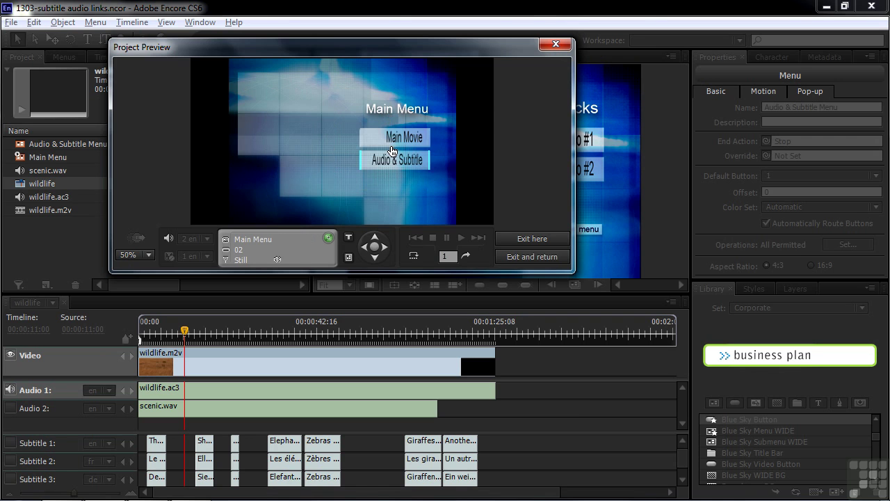
left_click(392, 137)
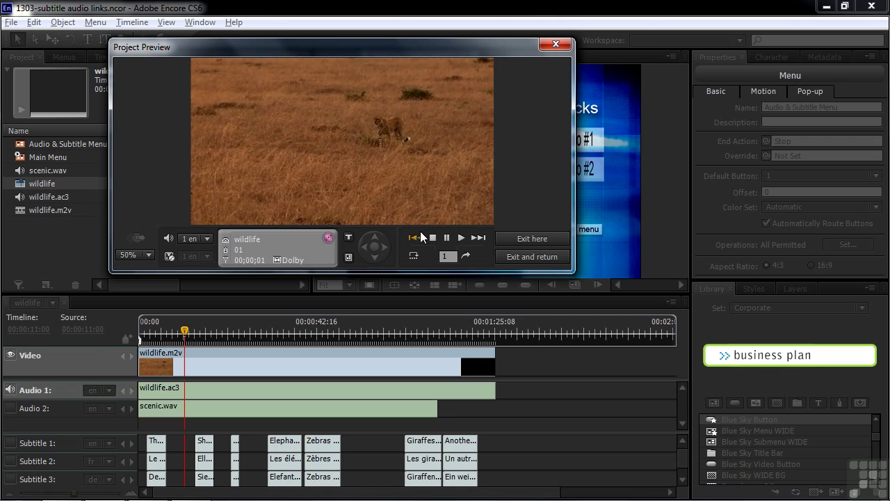
left_click(415, 258)
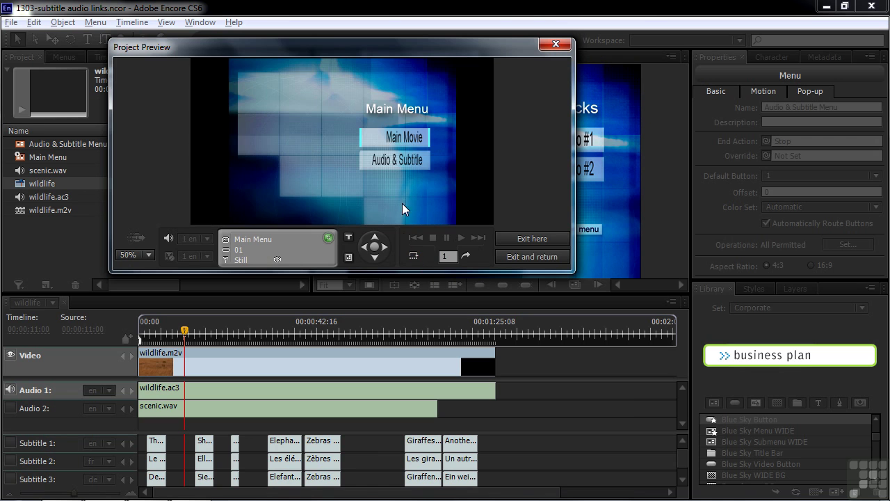
Step: Recheck Audio #2, then play wildlife with German subtitles and return to the Main Menu
left_click(403, 165)
left_click(390, 140)
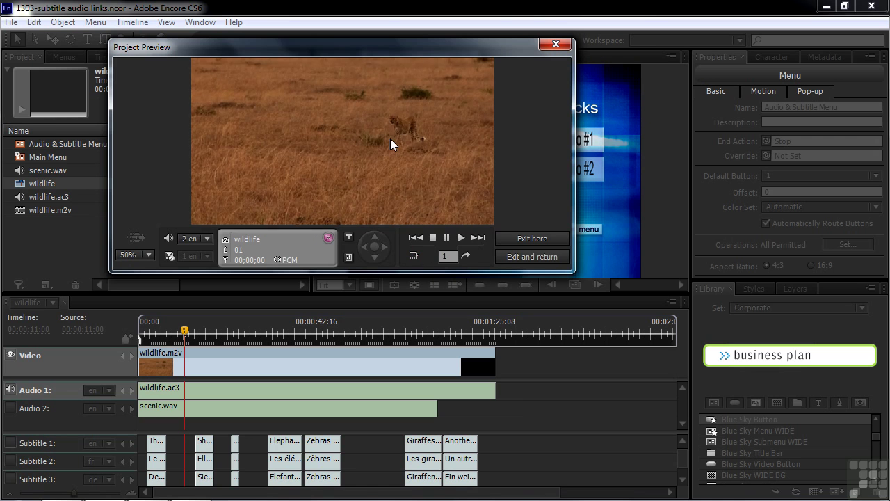
left_click(414, 256)
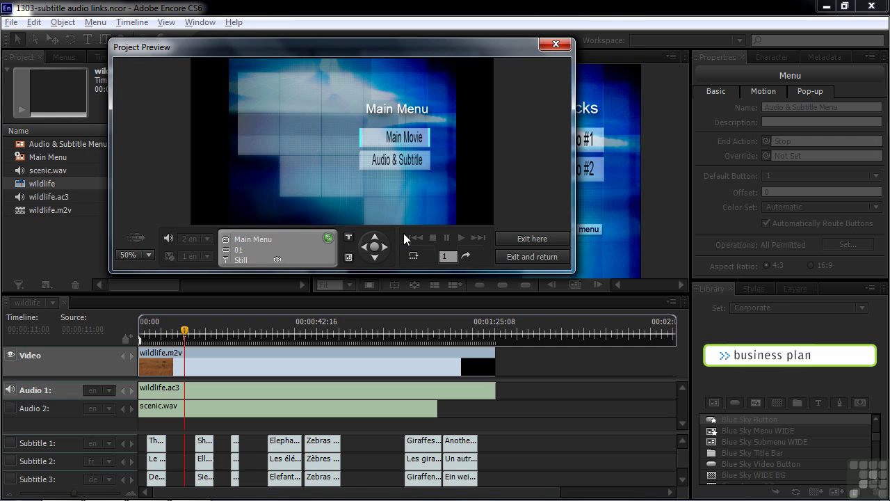
left_click(387, 162)
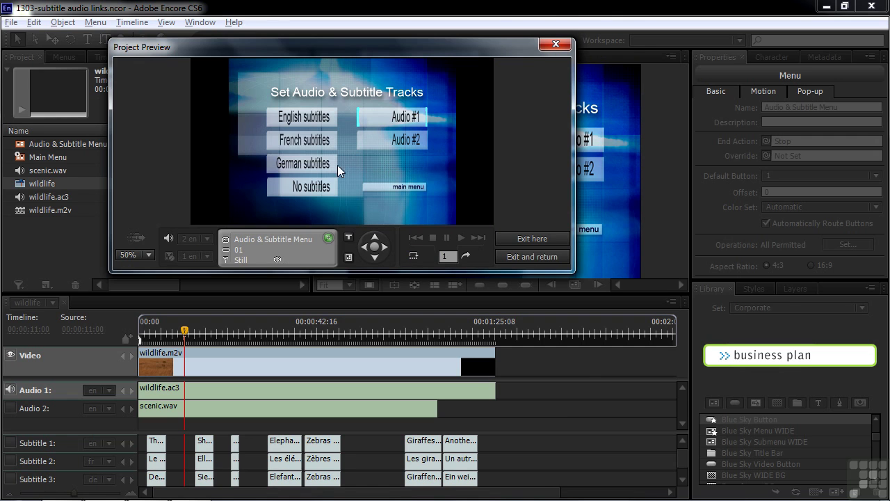
left_click(299, 167)
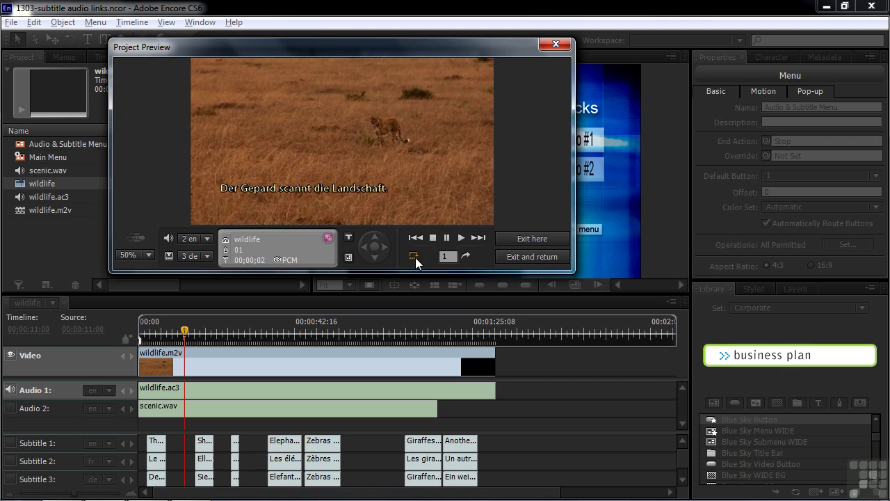
left_click(414, 259)
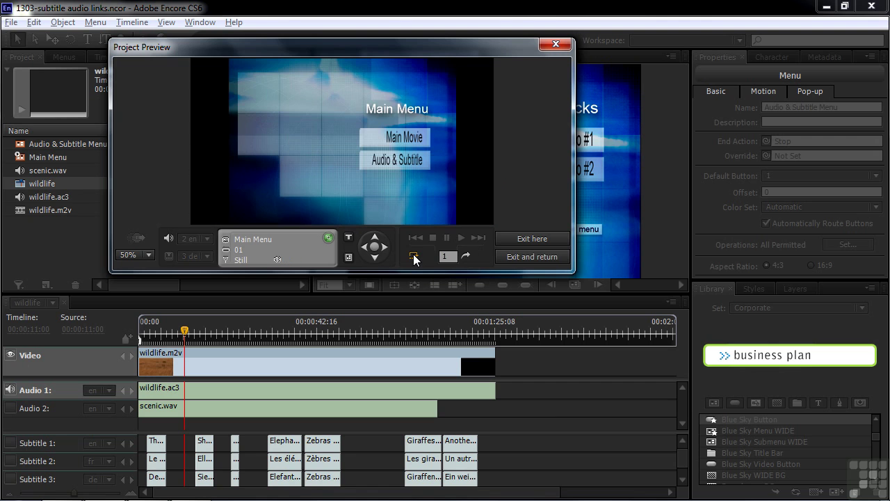